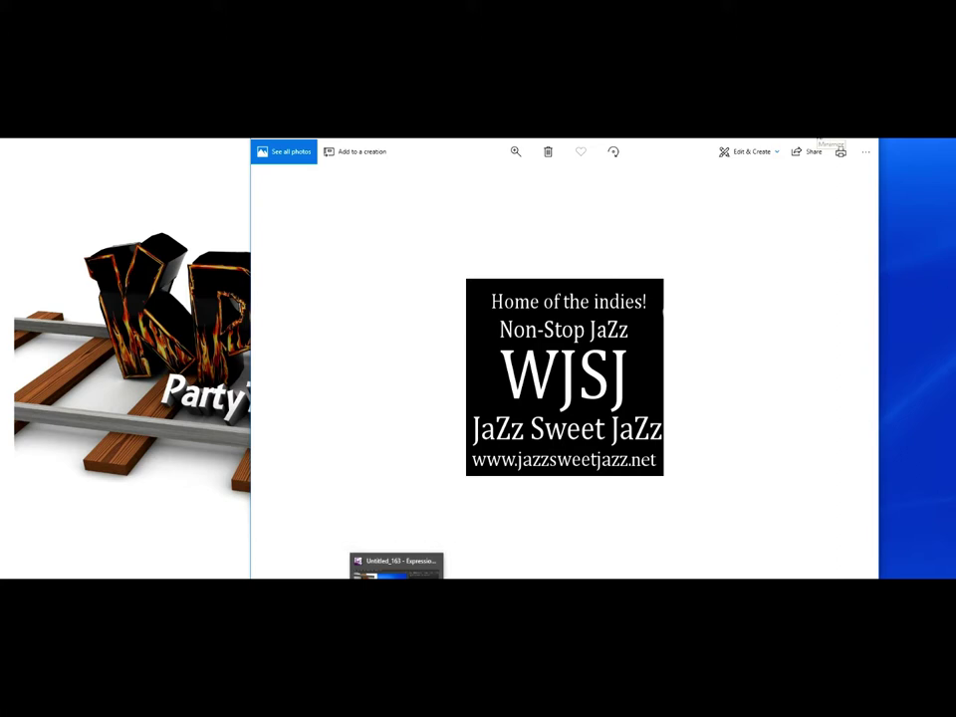
Close the Photos window showing the WJSJ logo image
left_click(868, 139)
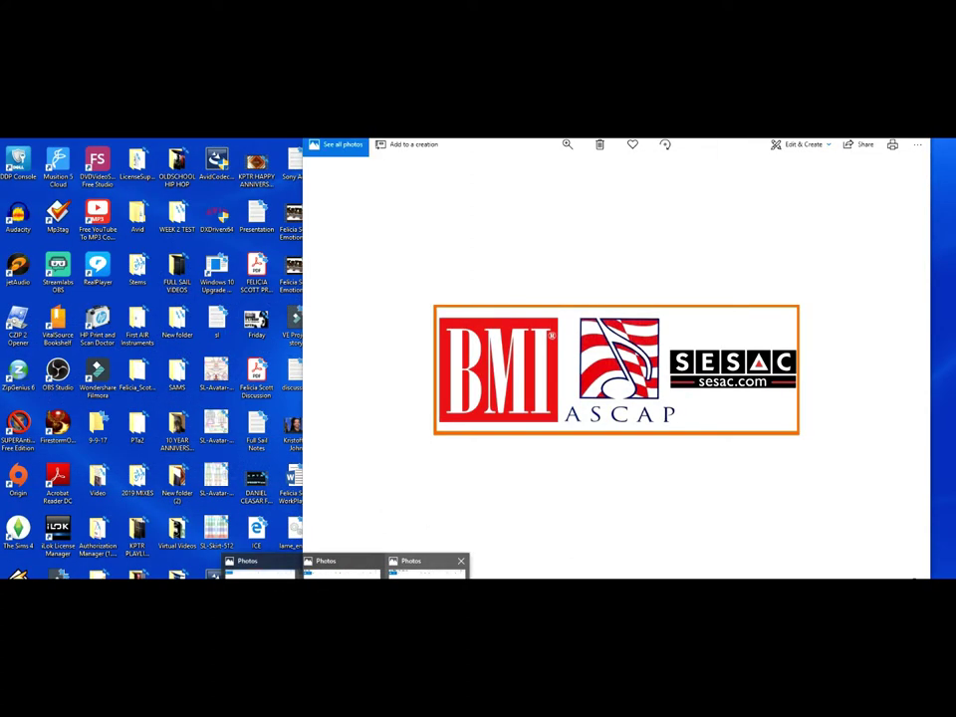
Start Mp3tag from the desktop so it reads the desktop's audio file tags
left_click(260, 567)
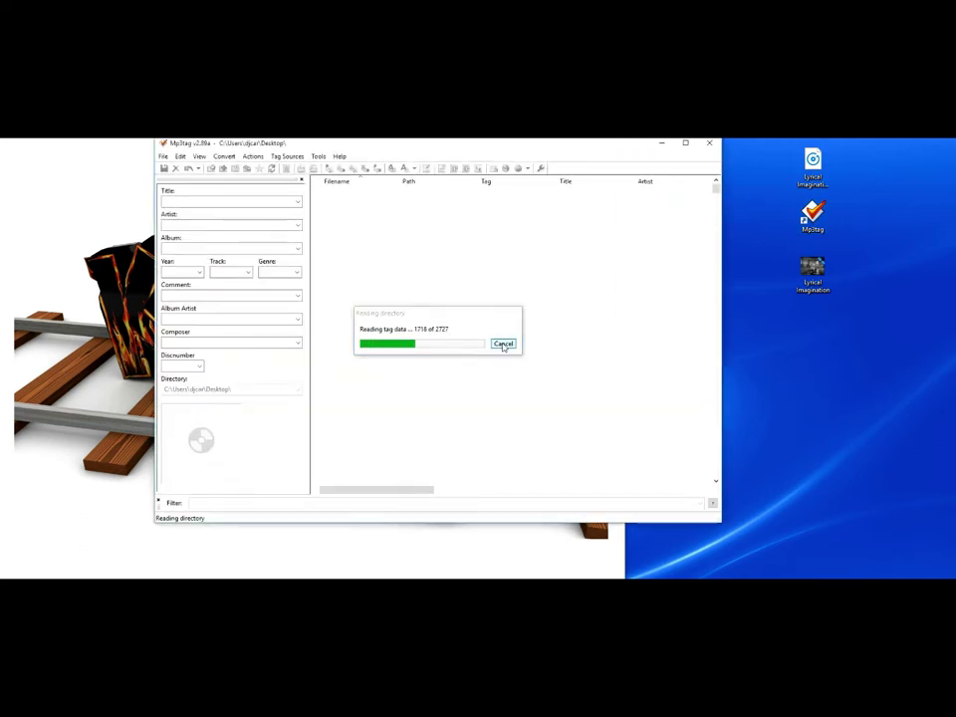
Cancel the desktop tag scan and make the empty New folder (3) the working directory
left_click(502, 344)
left_click(162, 157)
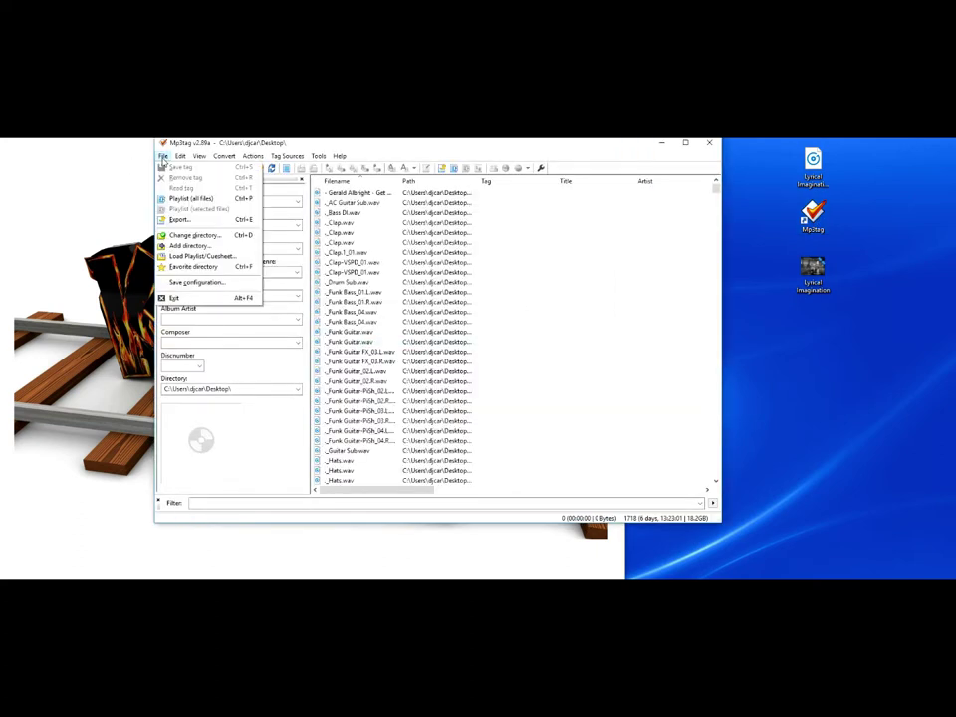
left_click(194, 235)
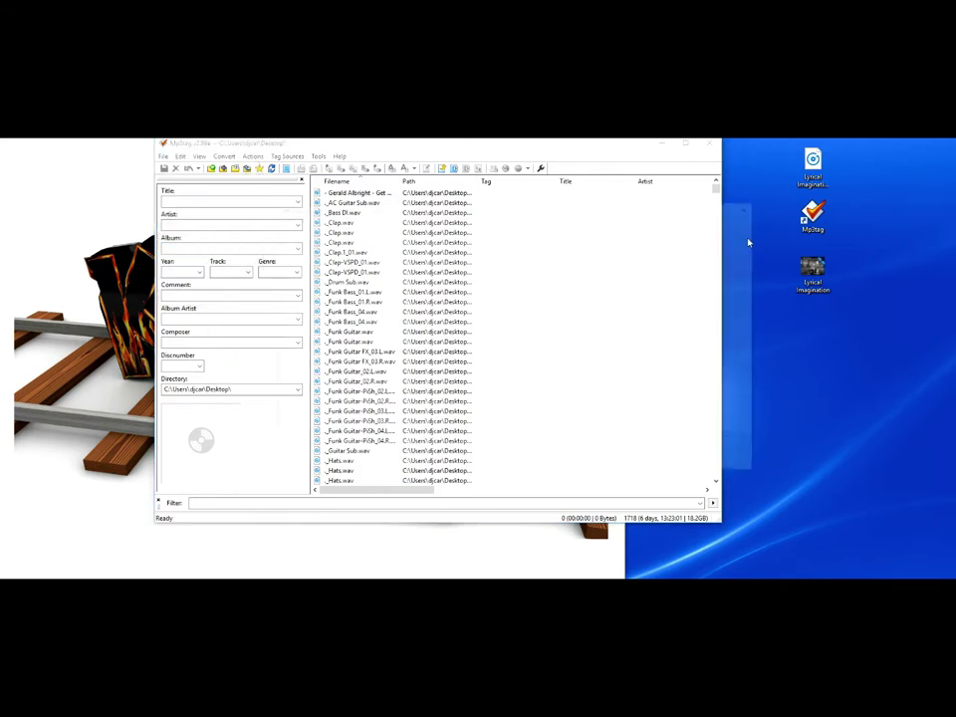
scroll(755, 348, "down", 5)
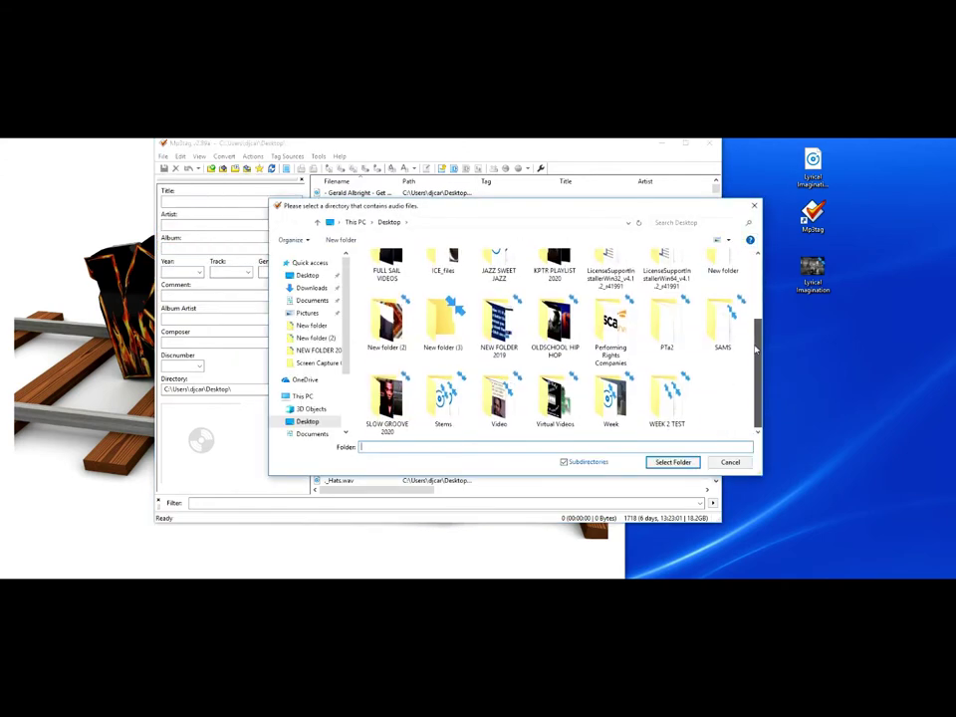
scroll(435, 397, "up", 1)
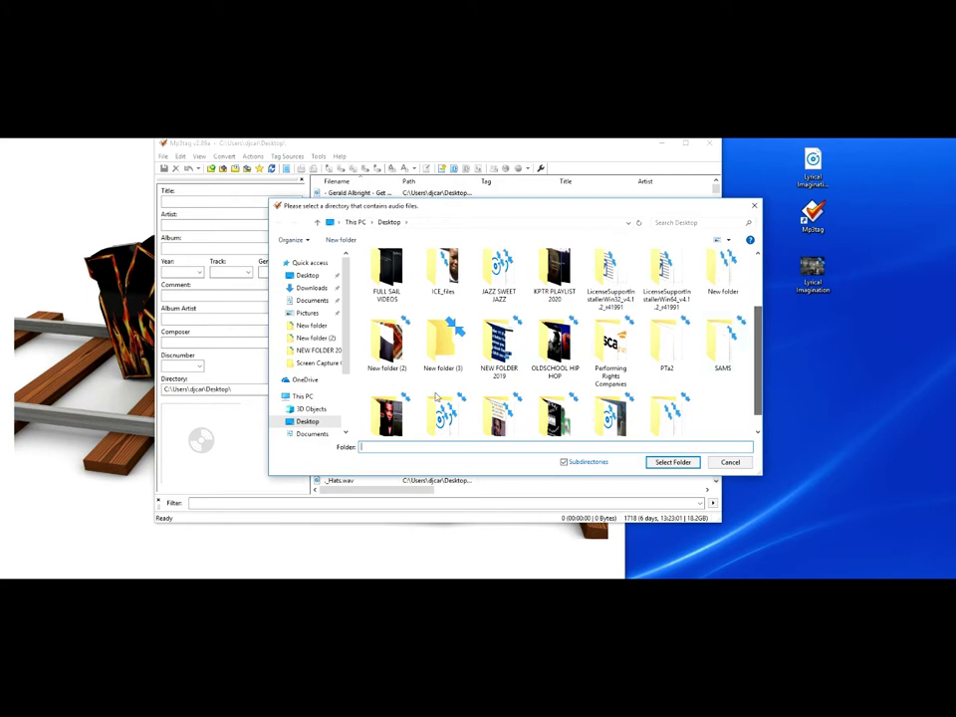
left_click(443, 344)
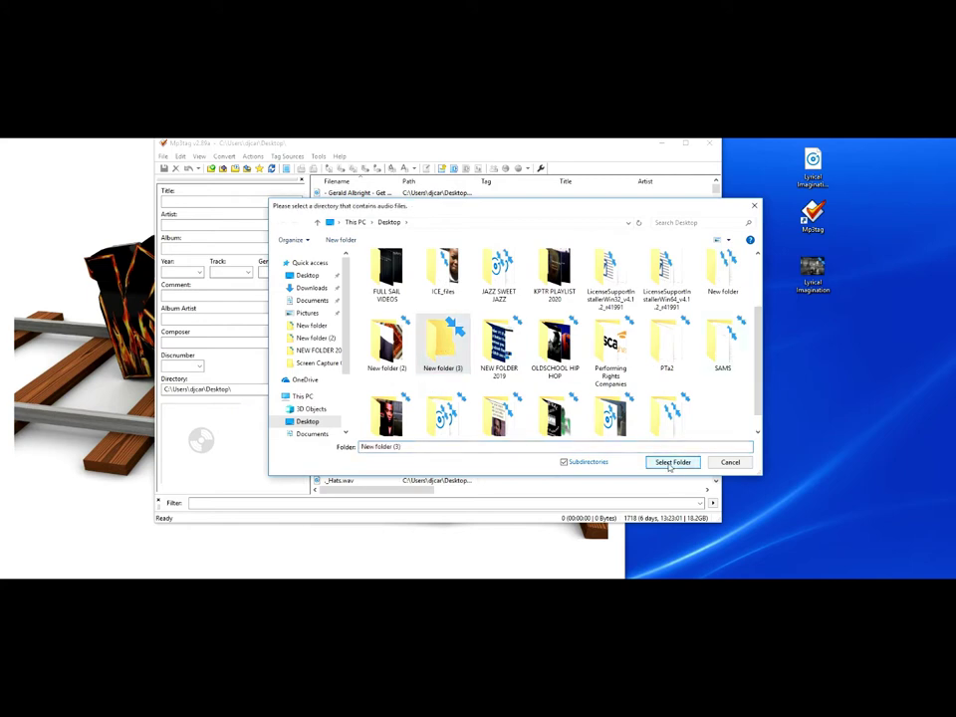
left_click(670, 463)
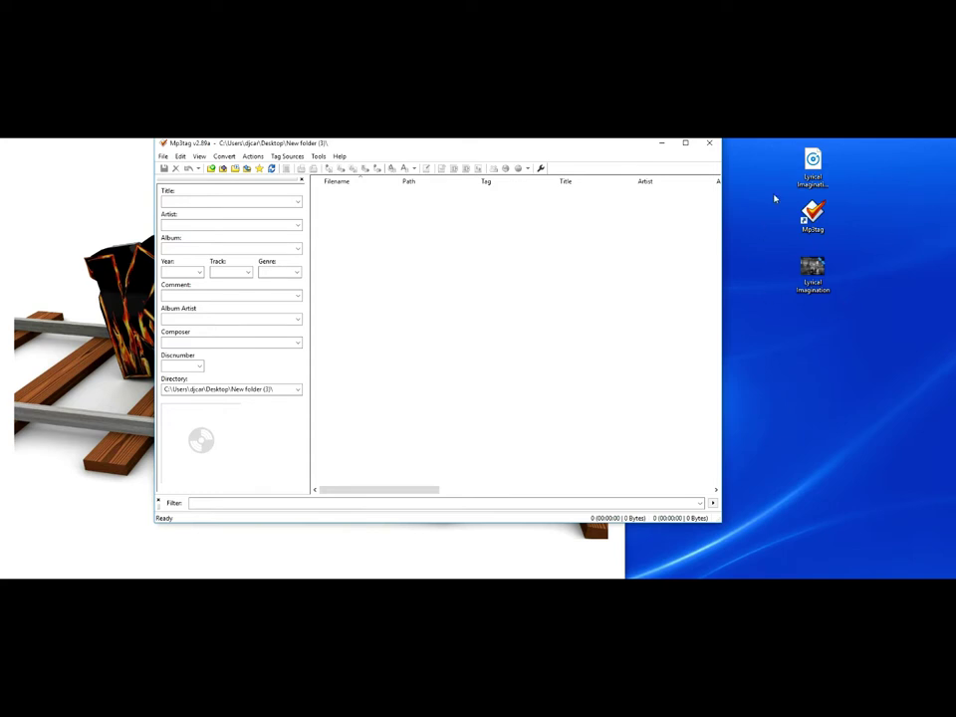
Move the Lyrical Imagination MP3 icon aside and open its Properties Details view
left_click_drag(827, 187, 906, 191)
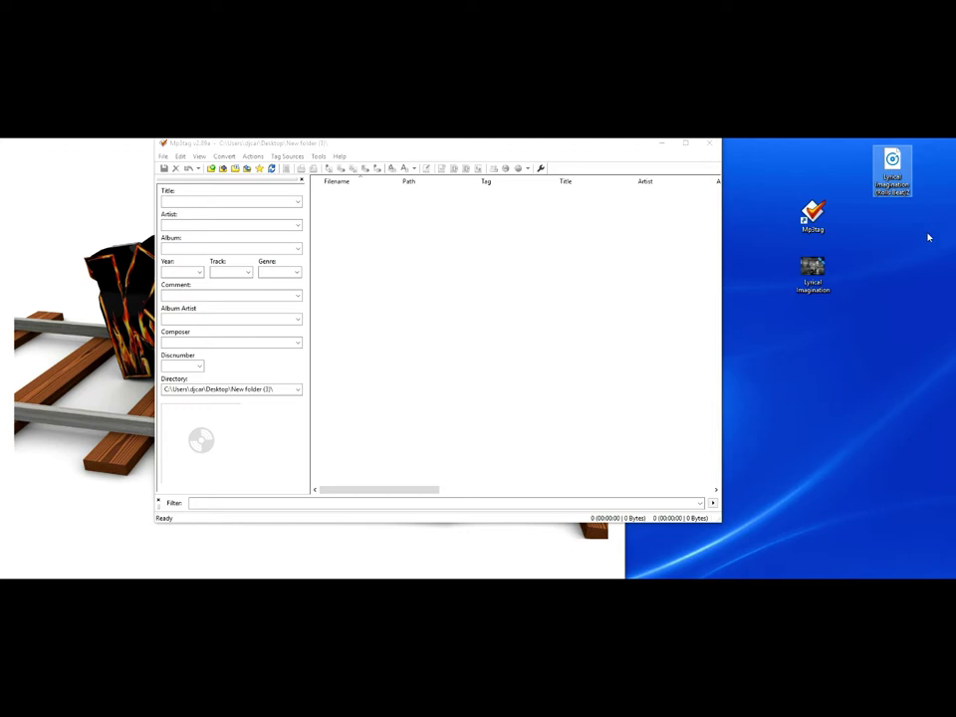
left_click(893, 185)
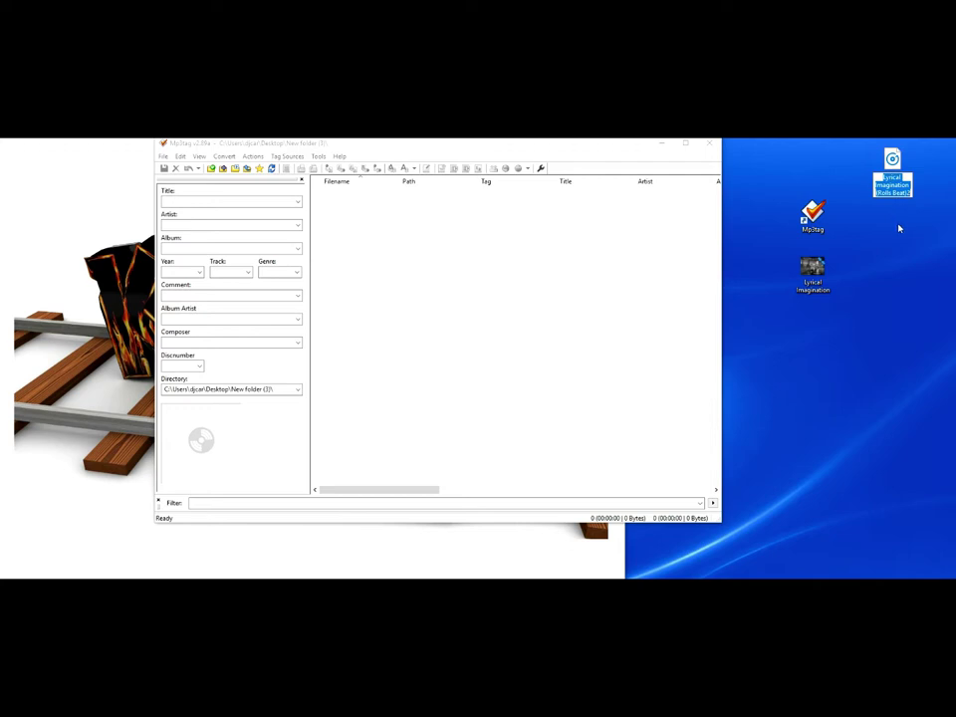
key("Escape")
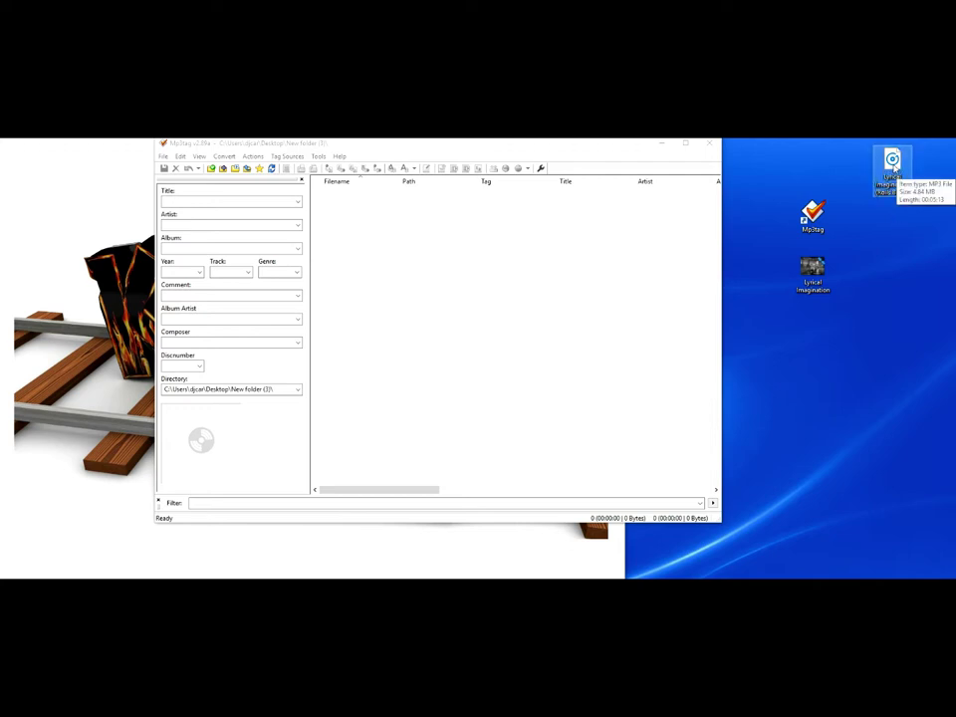
right_click(892, 172)
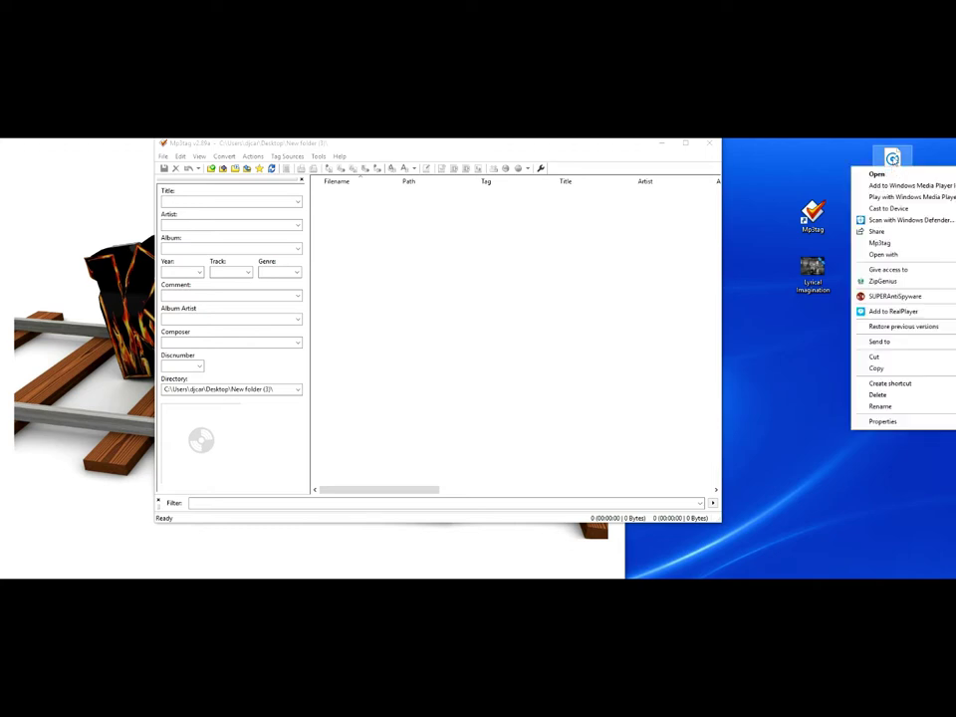
left_click(882, 421)
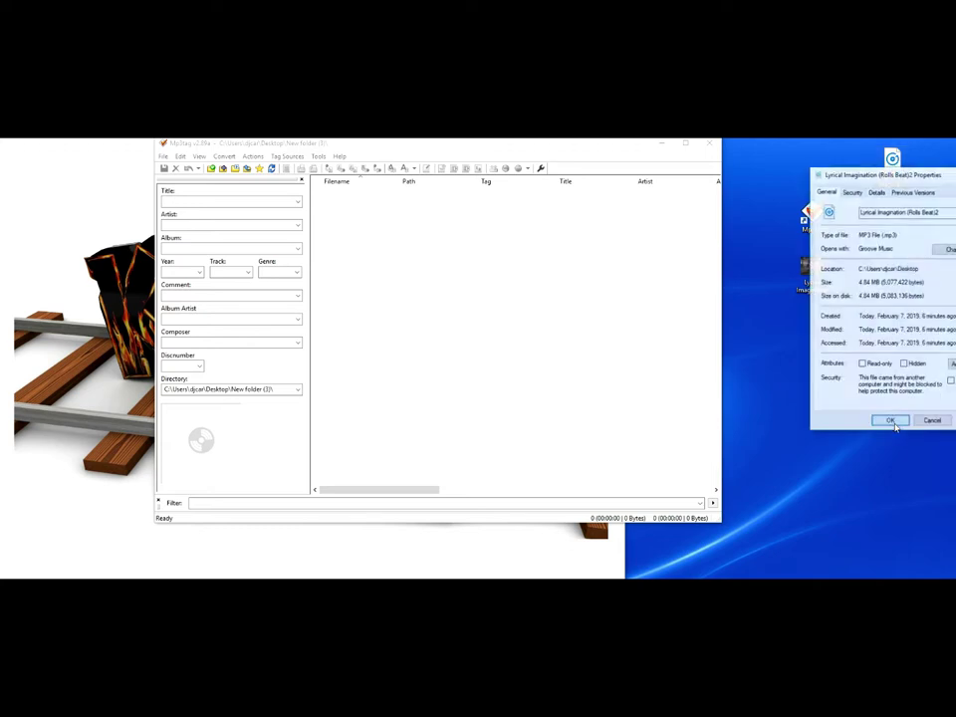
left_click(876, 192)
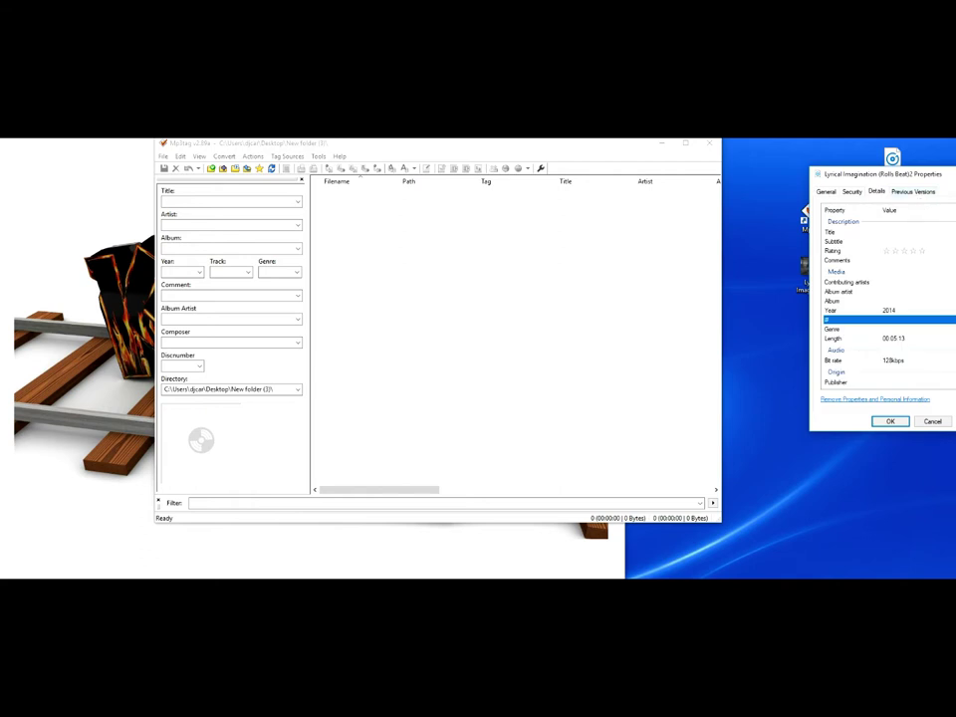
Enter 'Lyrical Imagination' as the file's Title and close Properties
left_click(896, 231)
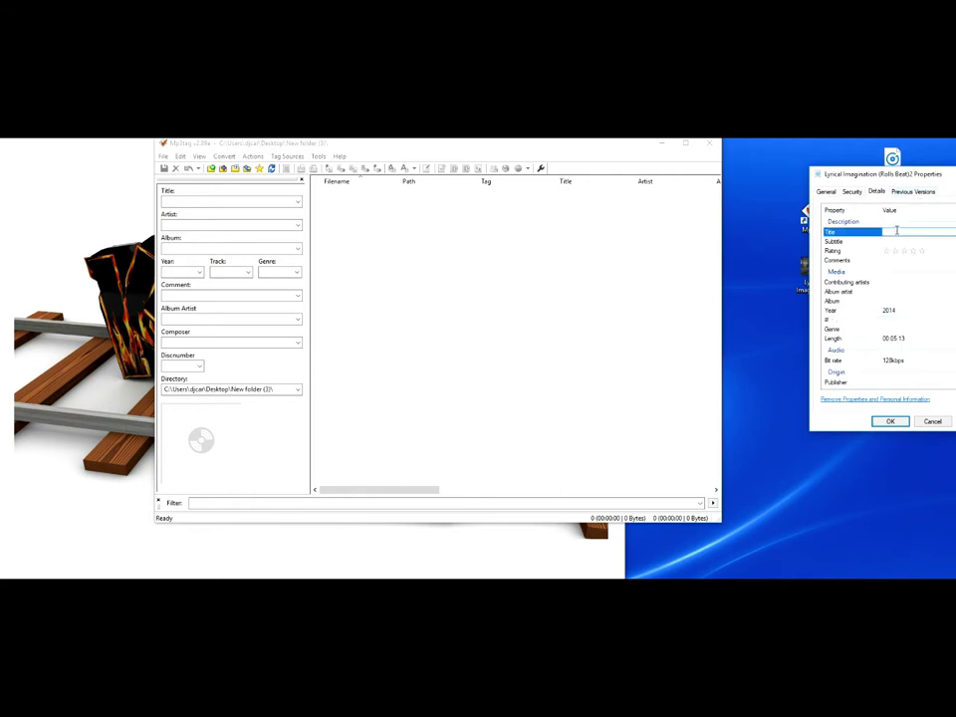
left_click(917, 282)
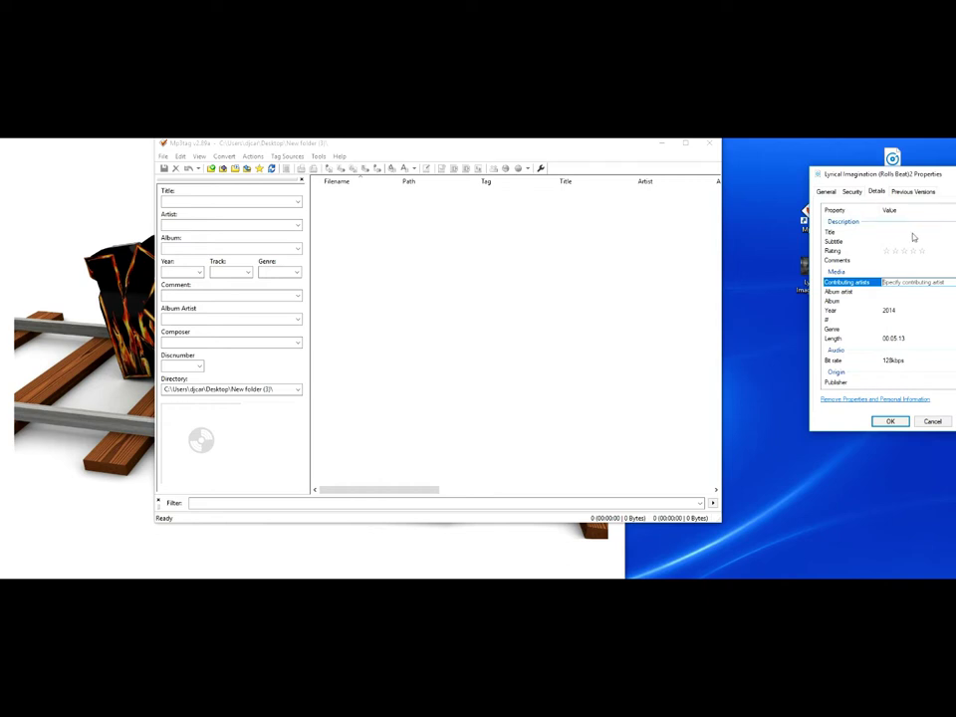
left_click(923, 300)
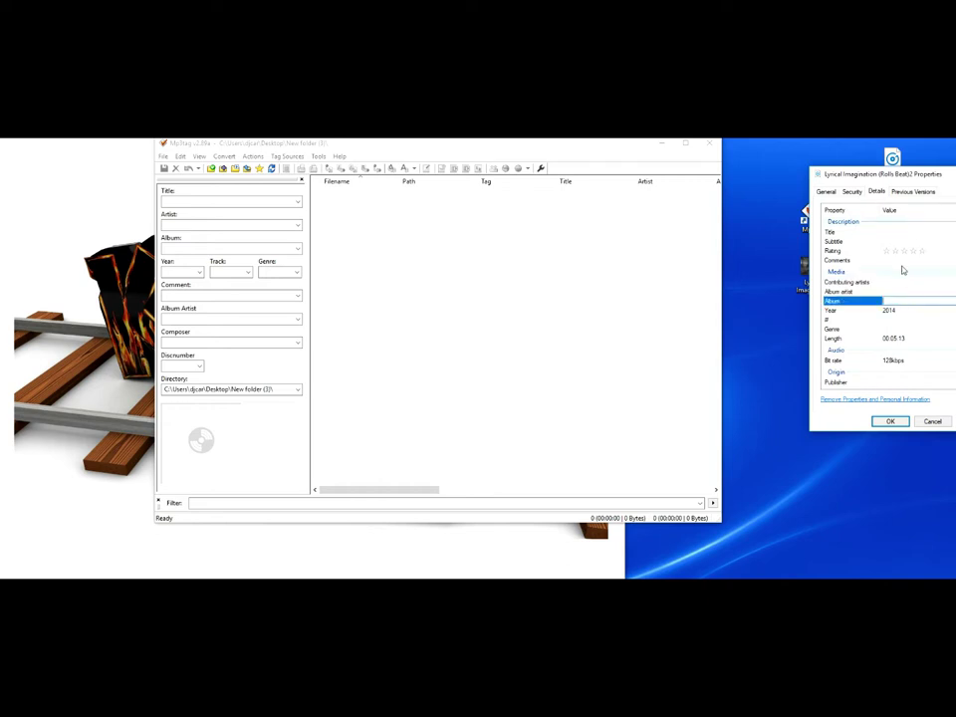
left_click(882, 232)
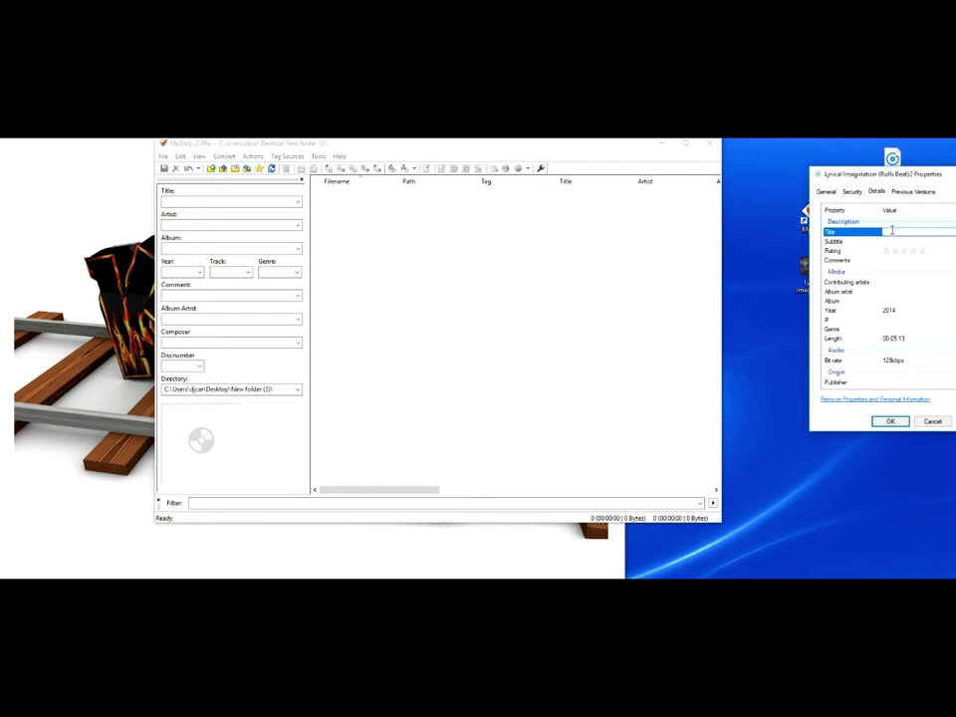
type("Ly")
type("ric")
type("al Imag")
type("ination")
left_click(917, 268)
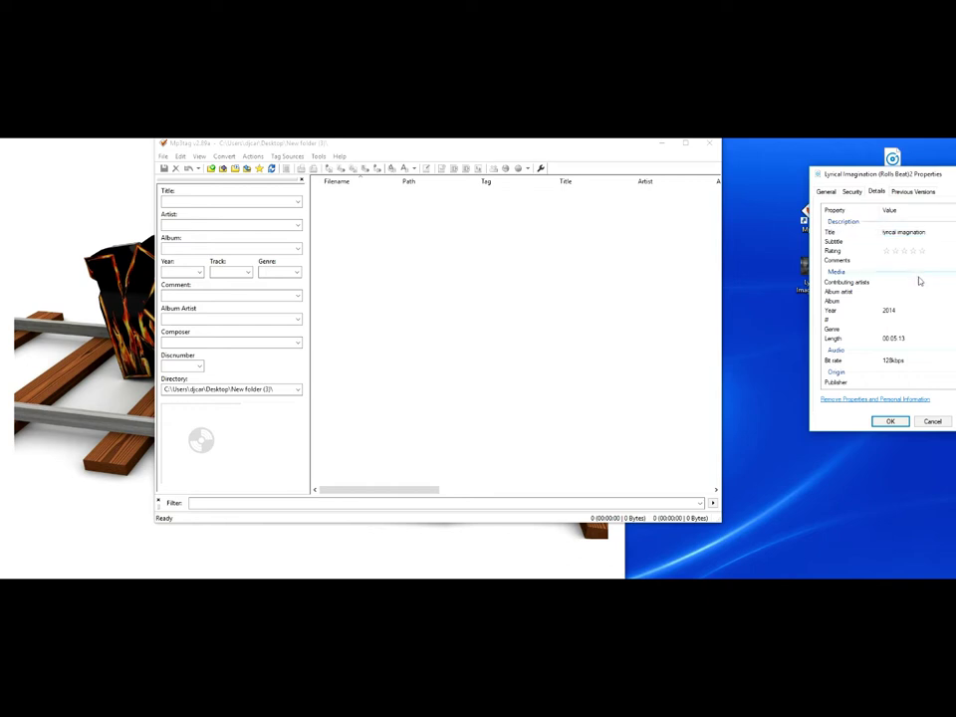
left_click(917, 282)
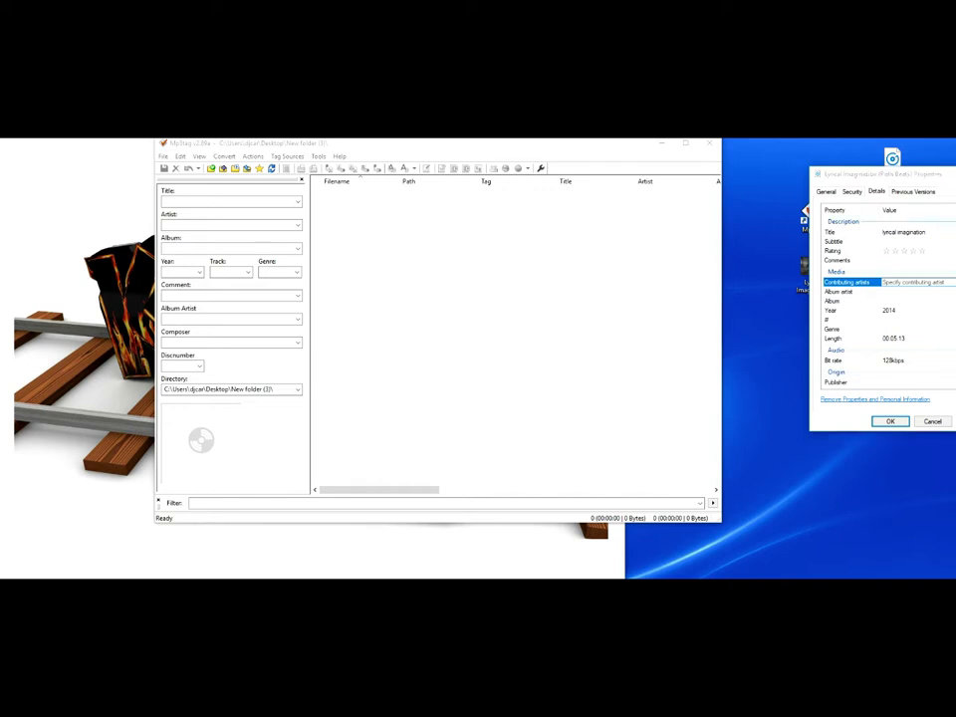
key("Return")
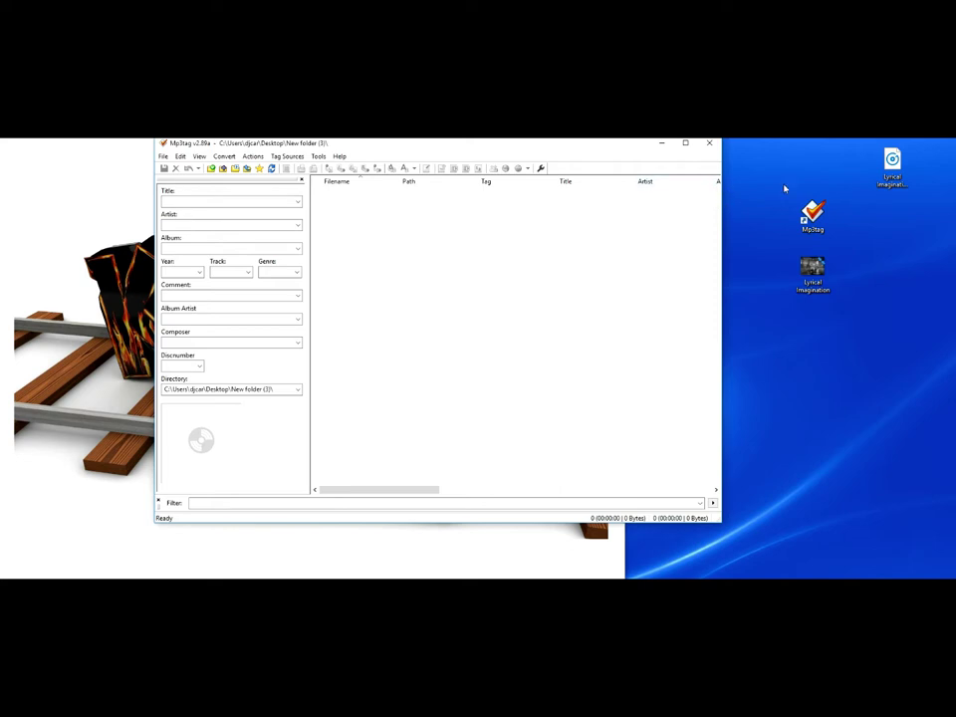
left_click(891, 162)
left_click_drag(464, 217, 361, 209)
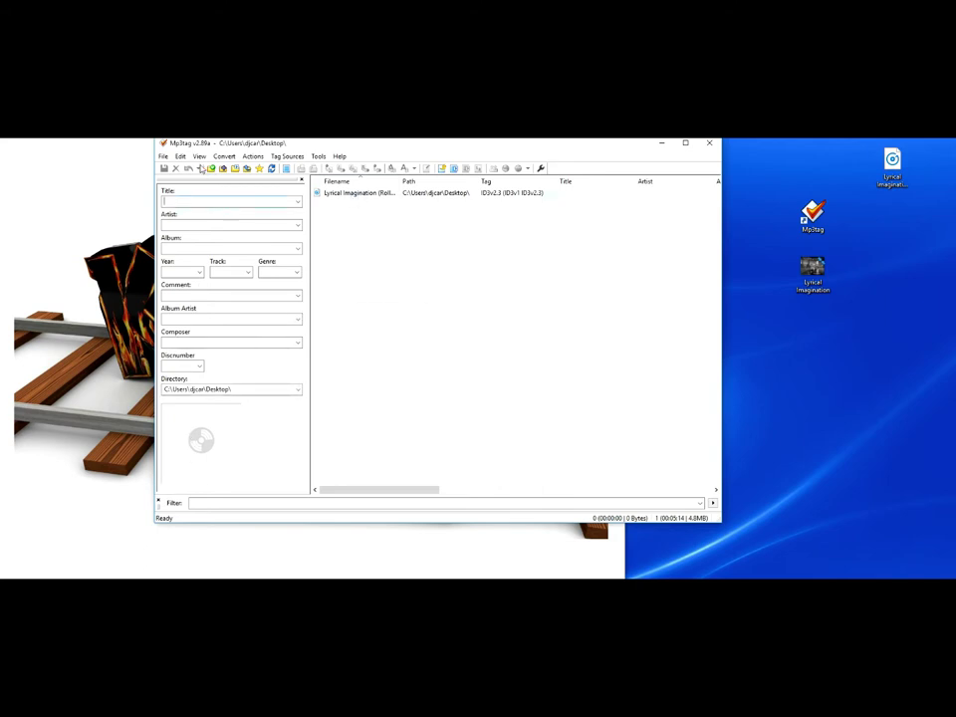
left_click(187, 201)
left_click(387, 193)
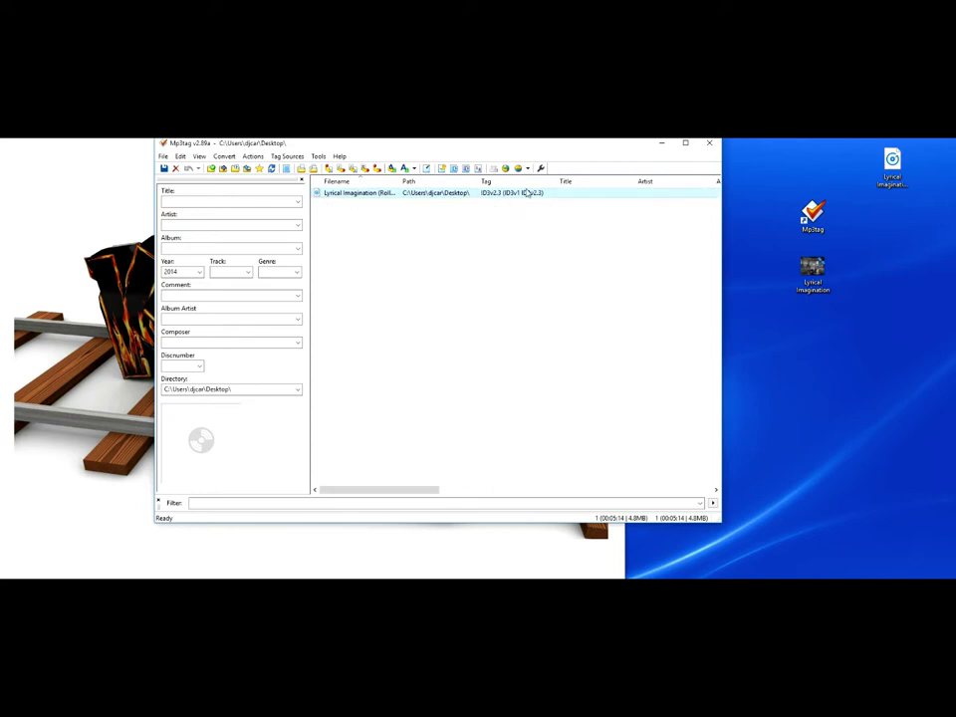
left_click(173, 201)
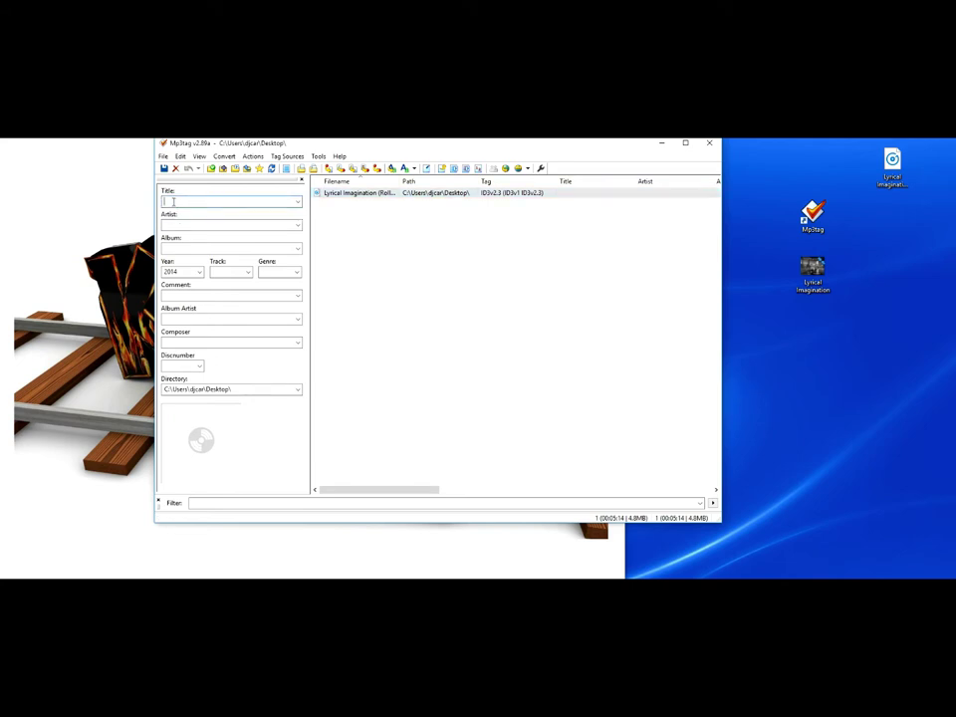
type("Ly")
type("rical Ima")
type("gination")
left_click(178, 228)
type("R")
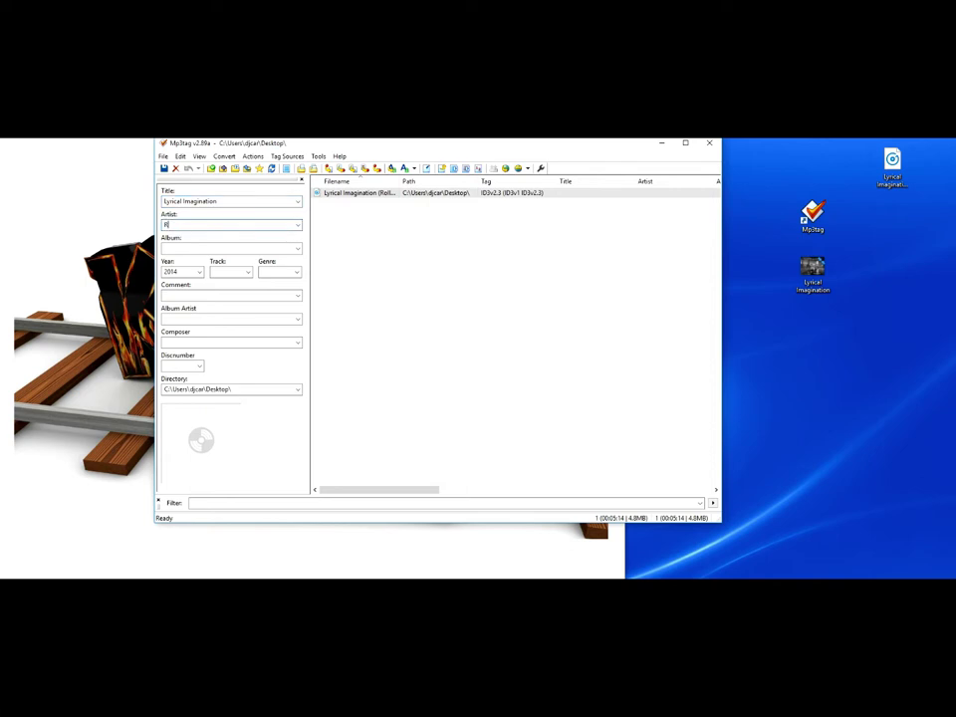
type("eggie R")
type("olls")
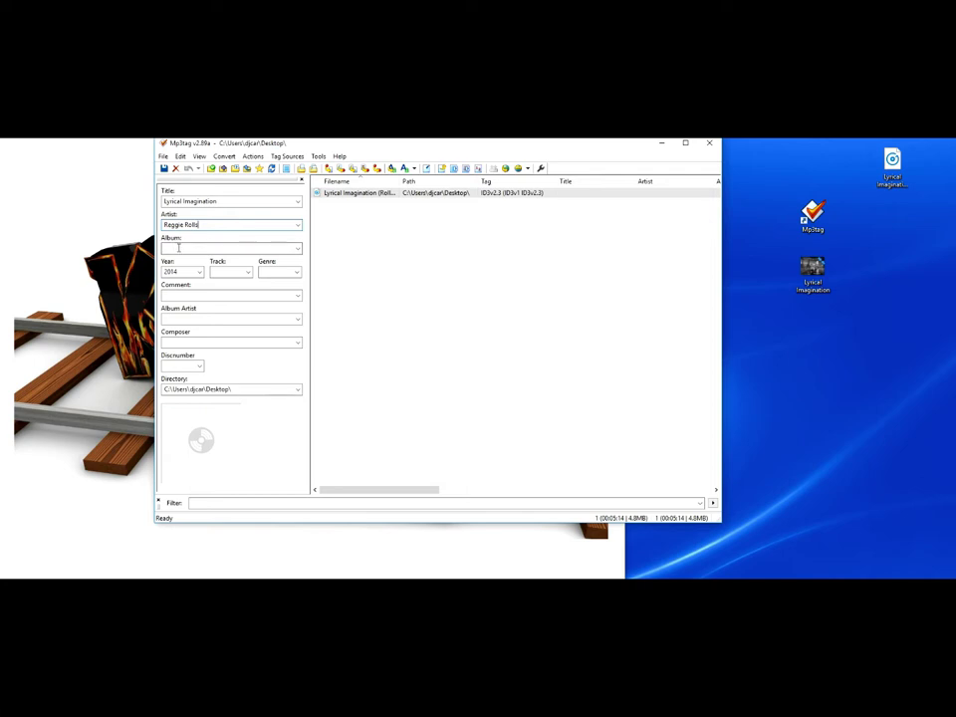
left_click(233, 295)
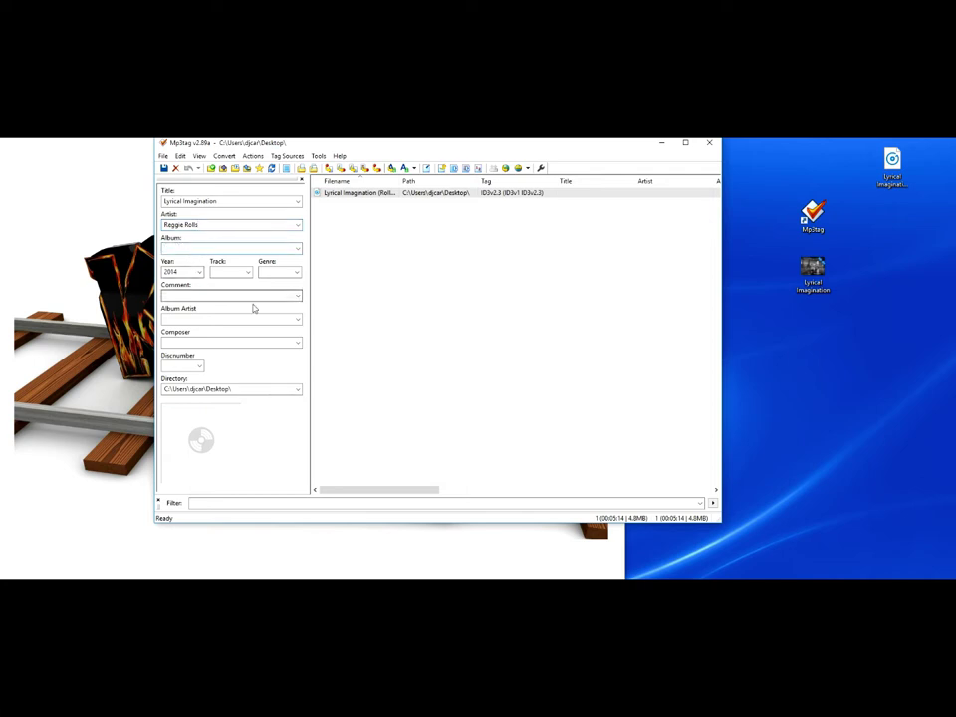
double_click(171, 272)
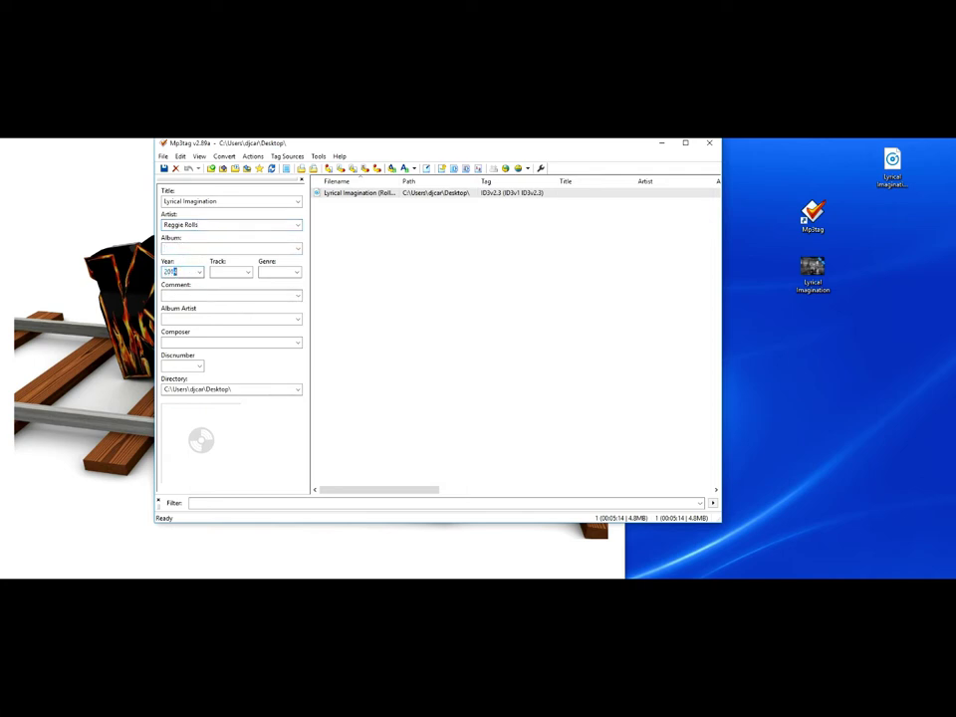
type("2019")
left_click(238, 274)
left_click(282, 272)
type("Hip-Hop")
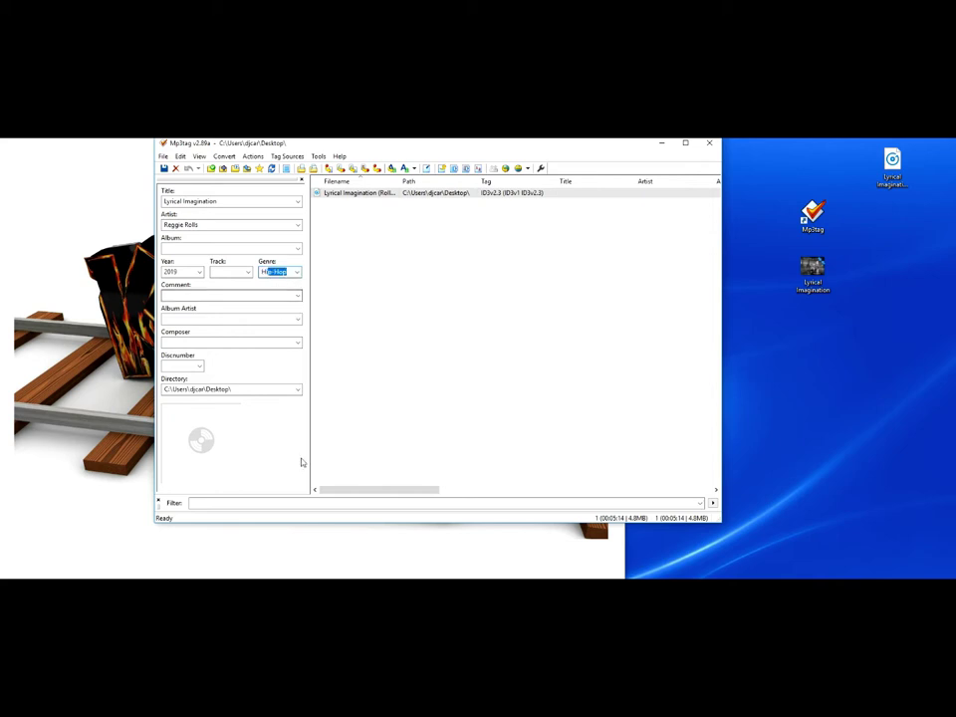
Reselect the MP3 and enter title 'Lyrical Imagination' and artist 'Reggie Rolls'
left_click(372, 395)
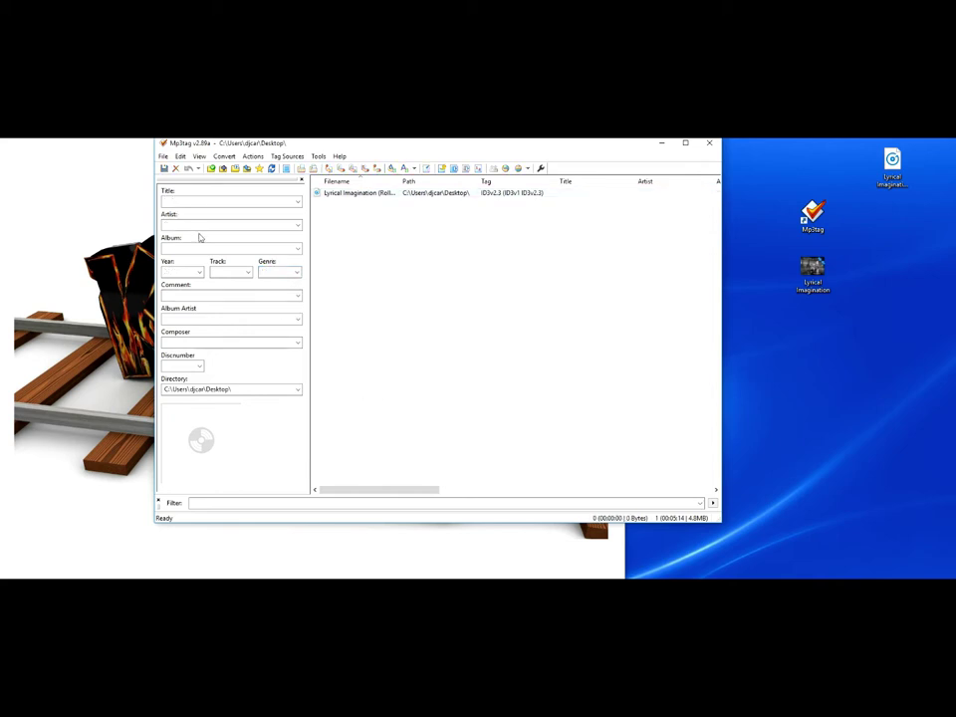
key("ctrl+a")
left_click(198, 201)
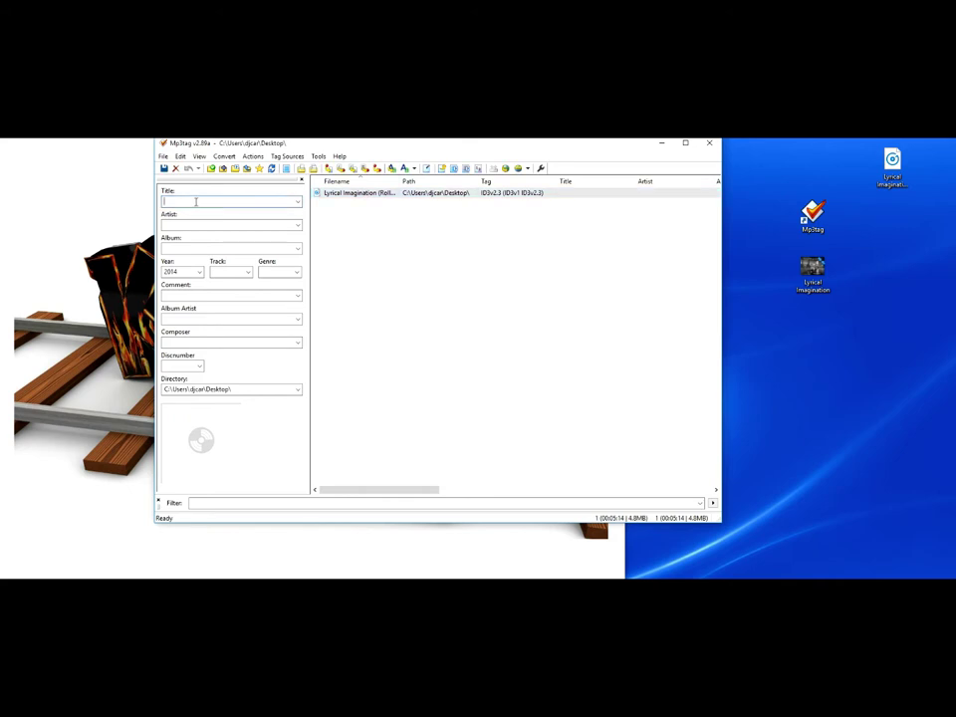
type("L")
type("yr")
type("yric")
type("al Imaginat")
type("ion")
key("Tab")
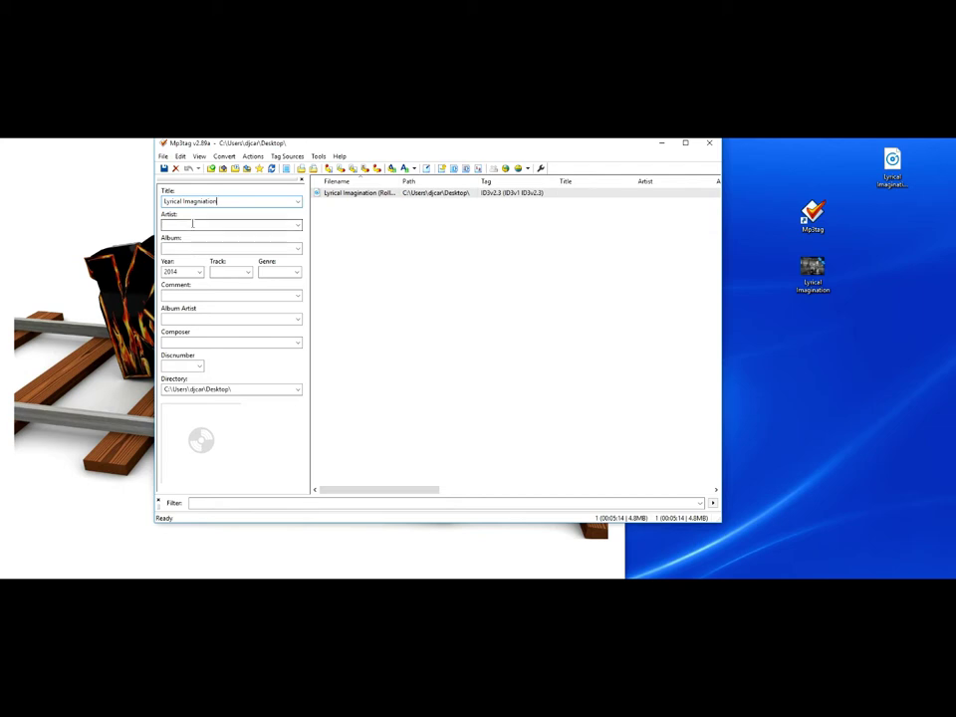
type("Reg")
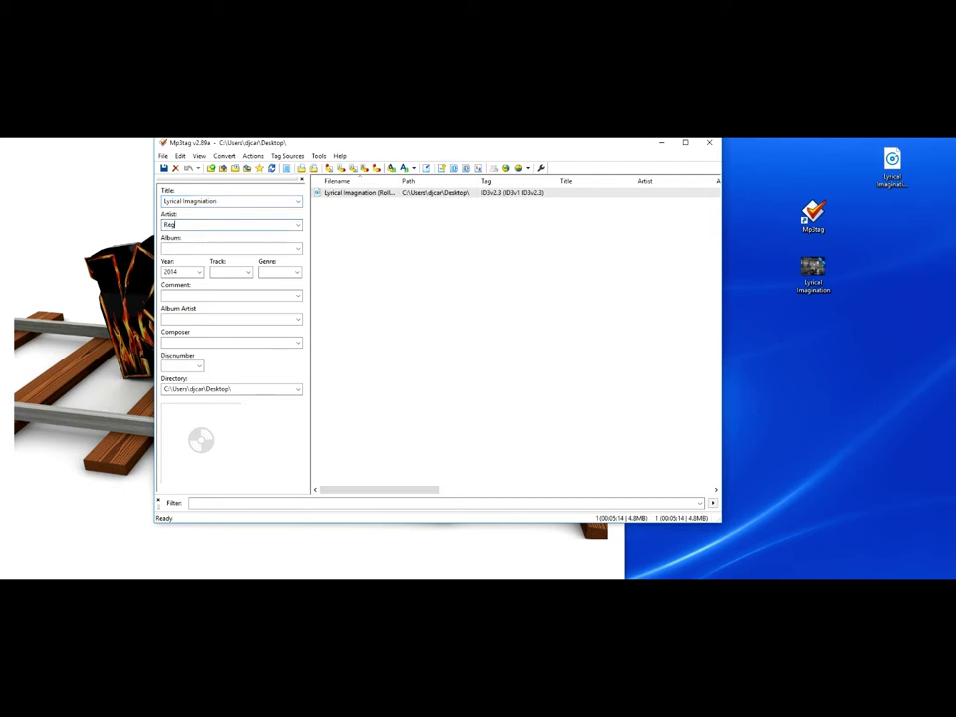
type("gie")
type(" Rolls")
Drop the Lyrical Imagination cover image onto the MP3 as front cover and save the tag
left_click(812, 268)
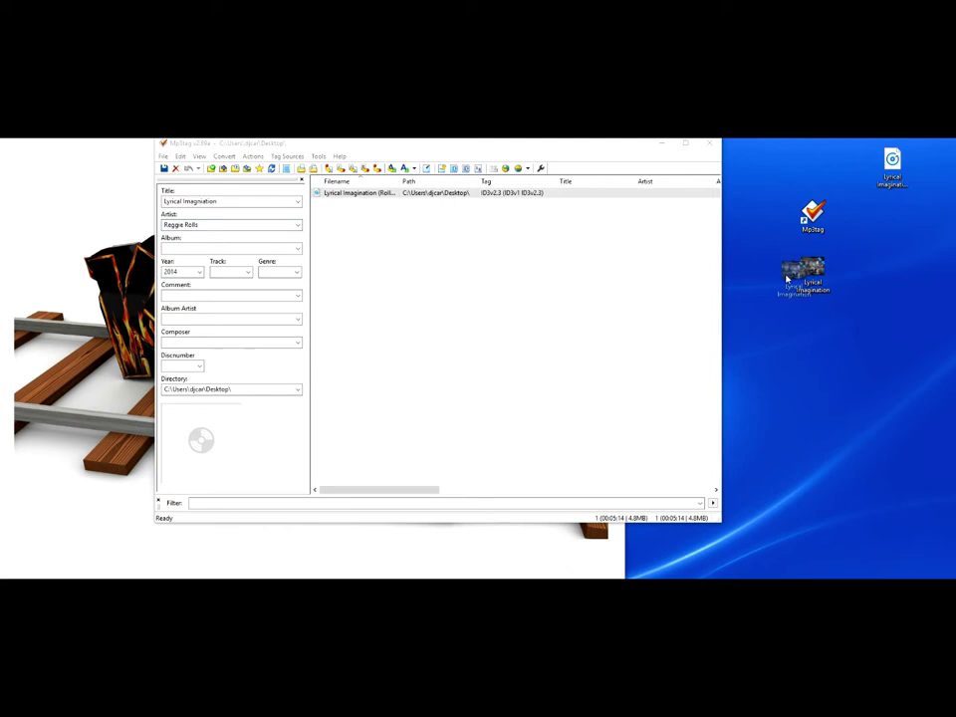
mouse_move(814, 272)
left_mouse_down()
mouse_move(458, 399)
mouse_move(204, 448)
left_mouse_up()
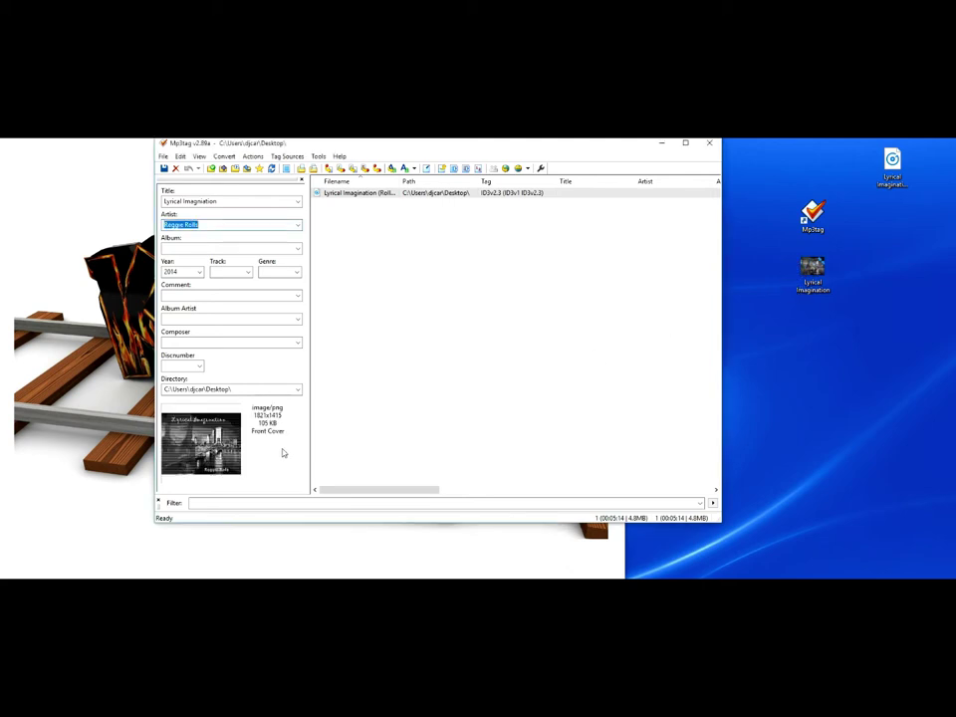
left_click(164, 169)
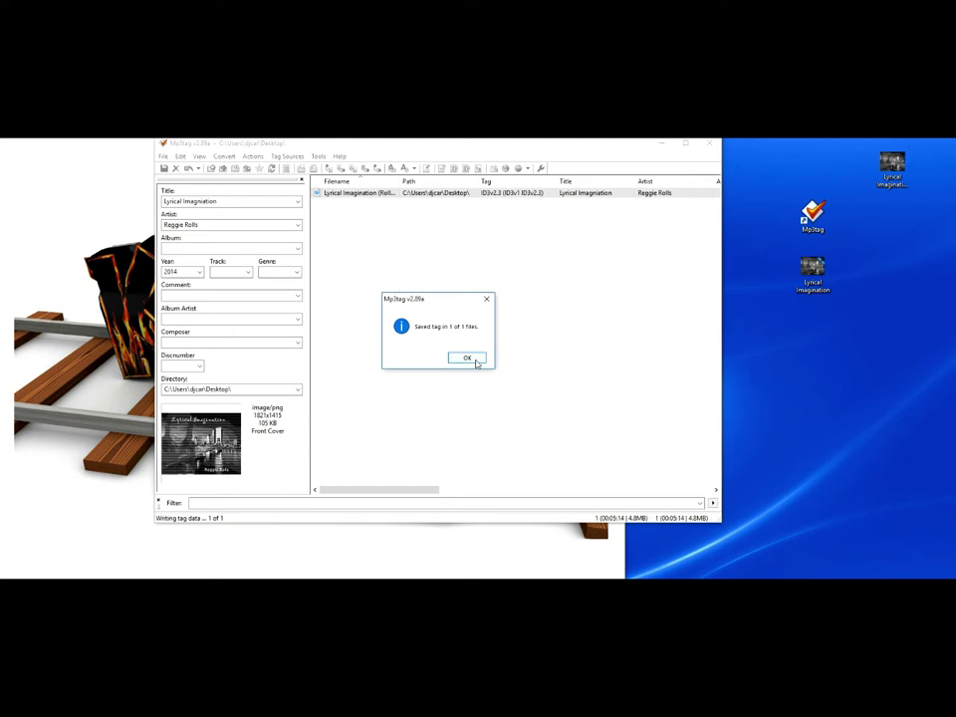
left_click(473, 360)
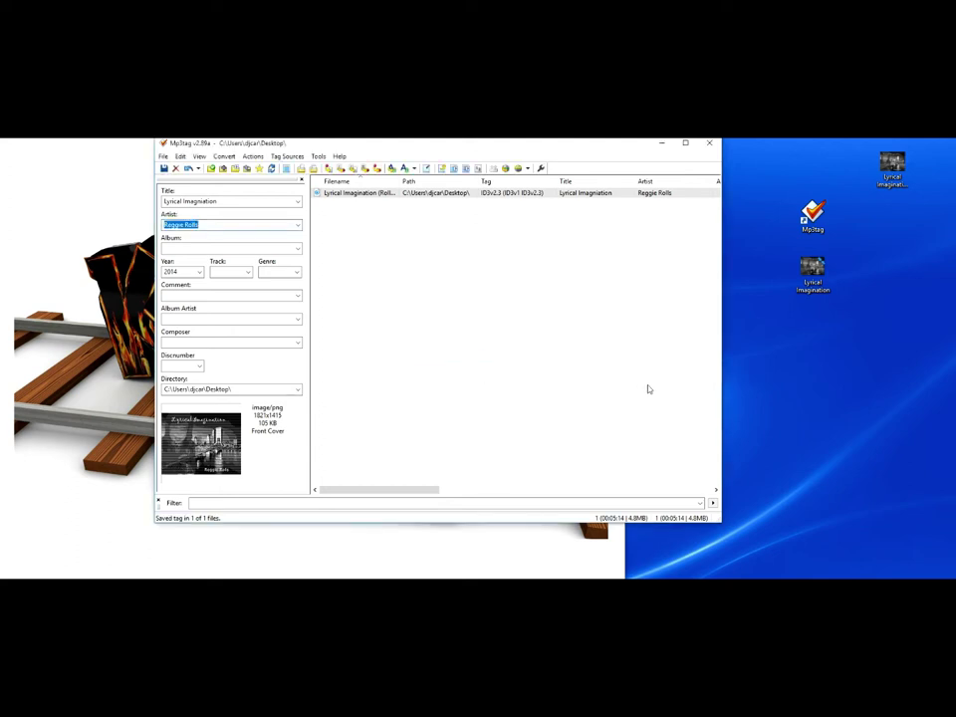
Check the MP3's Properties Details show Lyrical Imagination, Reggie Rolls and 2014, then close them
mouse_move(892, 165)
left_mouse_down()
mouse_move(860, 152)
mouse_move(811, 152)
left_mouse_up()
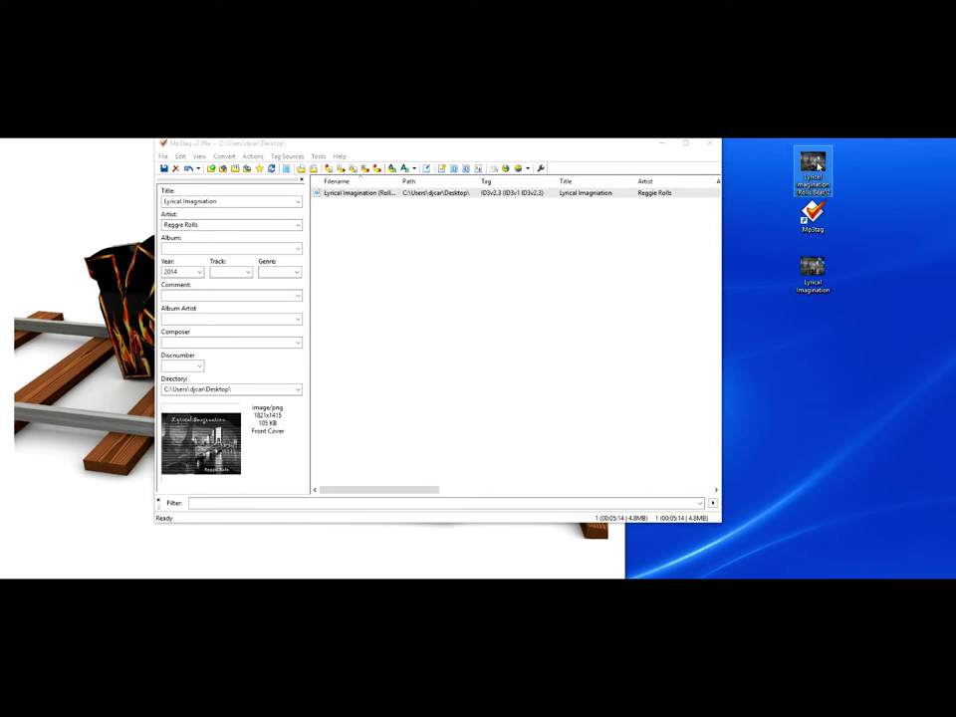
right_click(815, 164)
left_click(856, 418)
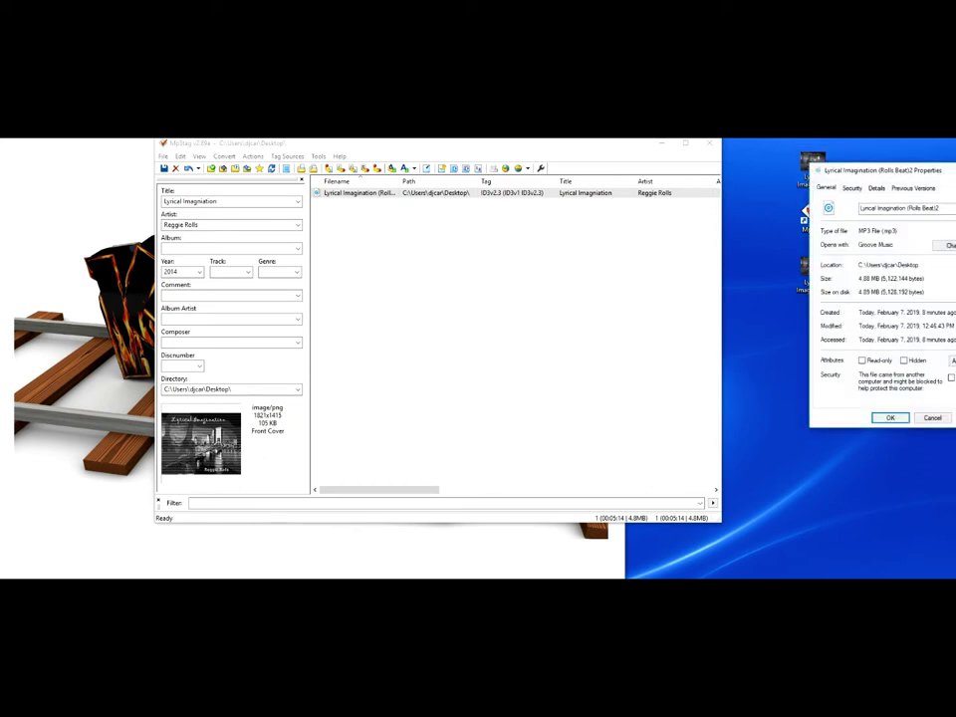
left_click(876, 189)
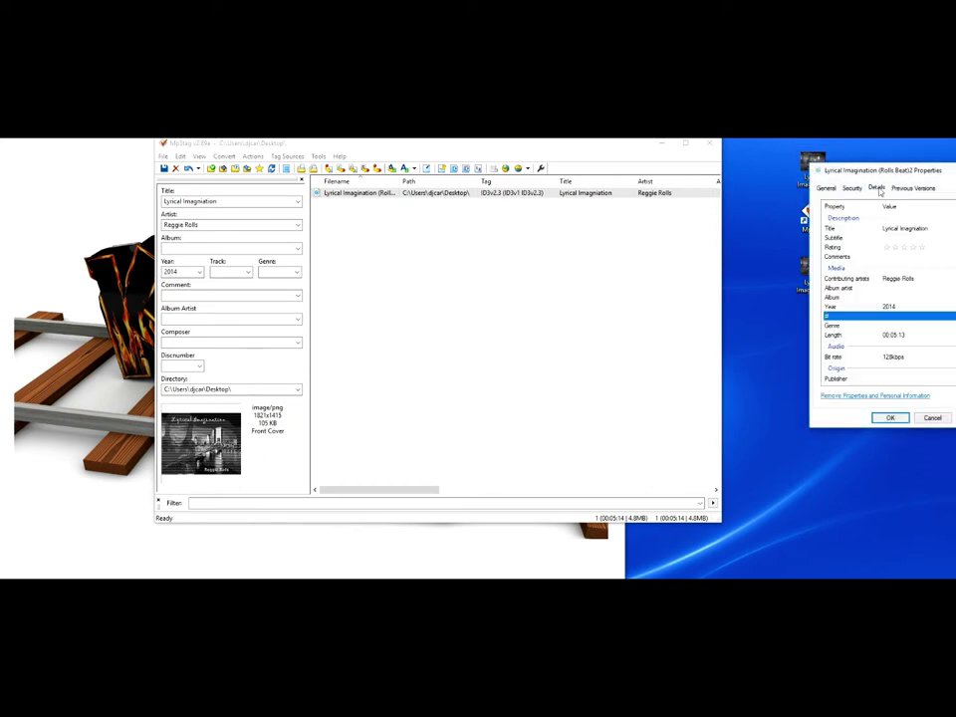
left_click(920, 229)
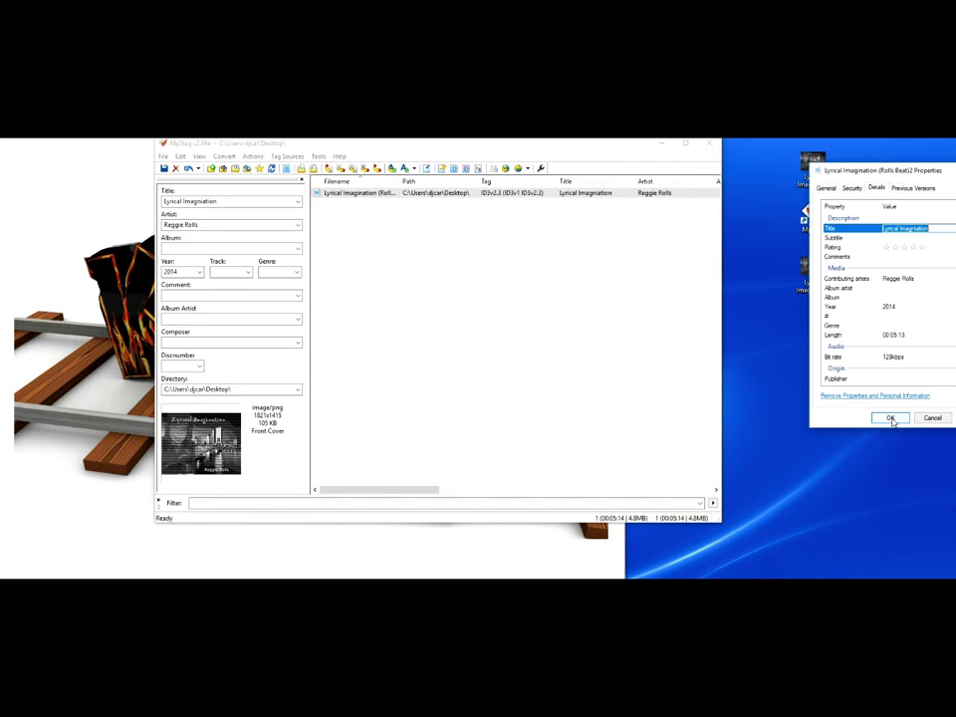
left_click(891, 420)
left_click(891, 419)
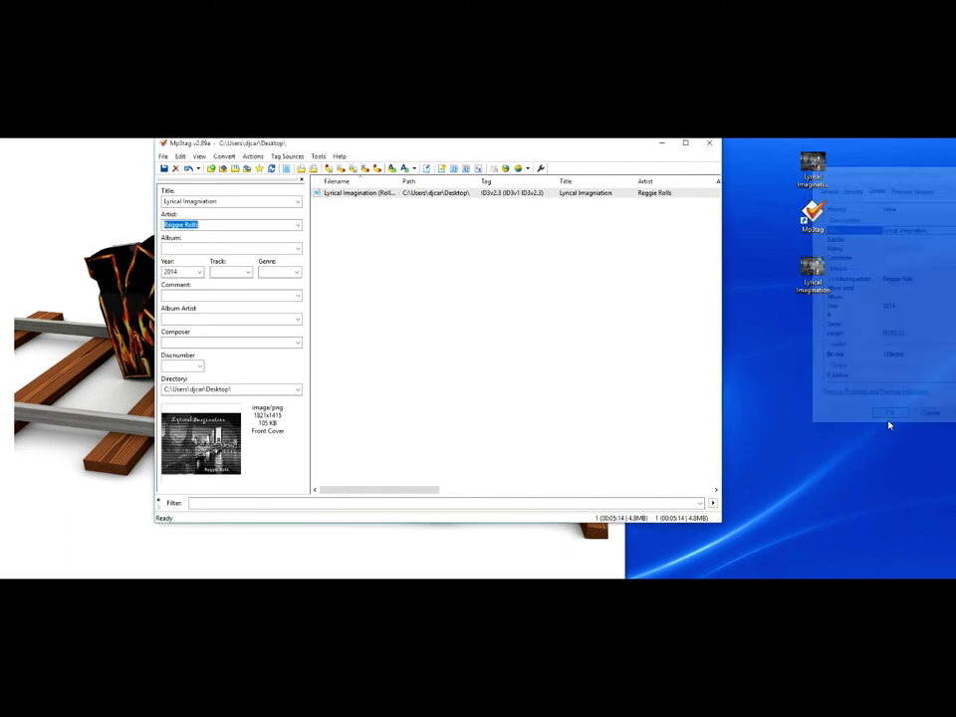